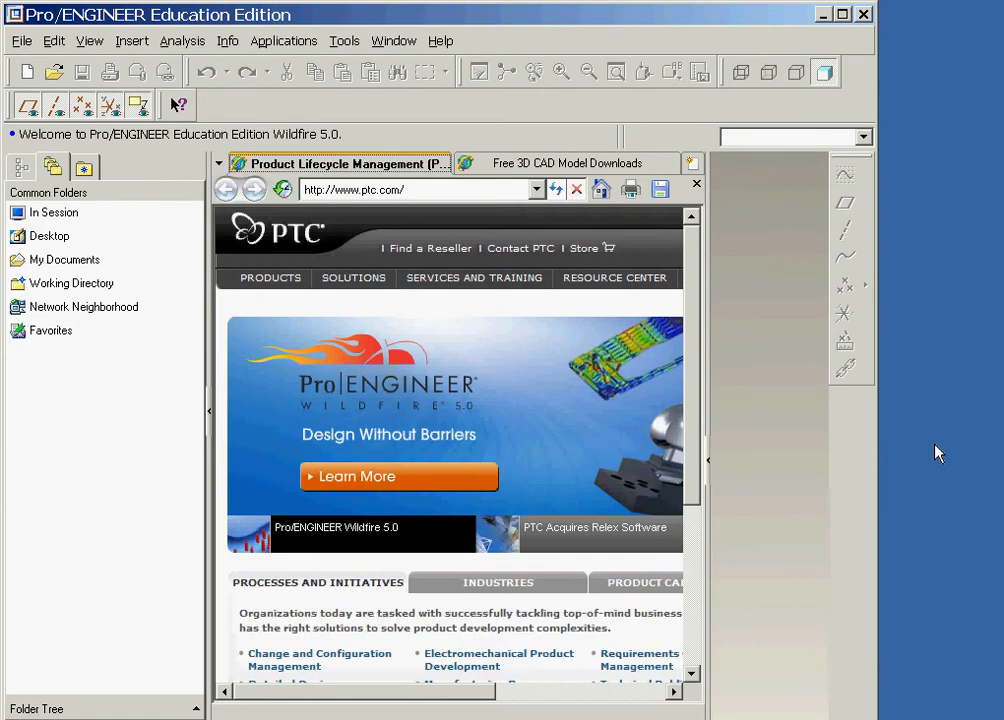
Collapse the web browser and the folder navigator to clear the graphics area
left_click(709, 468)
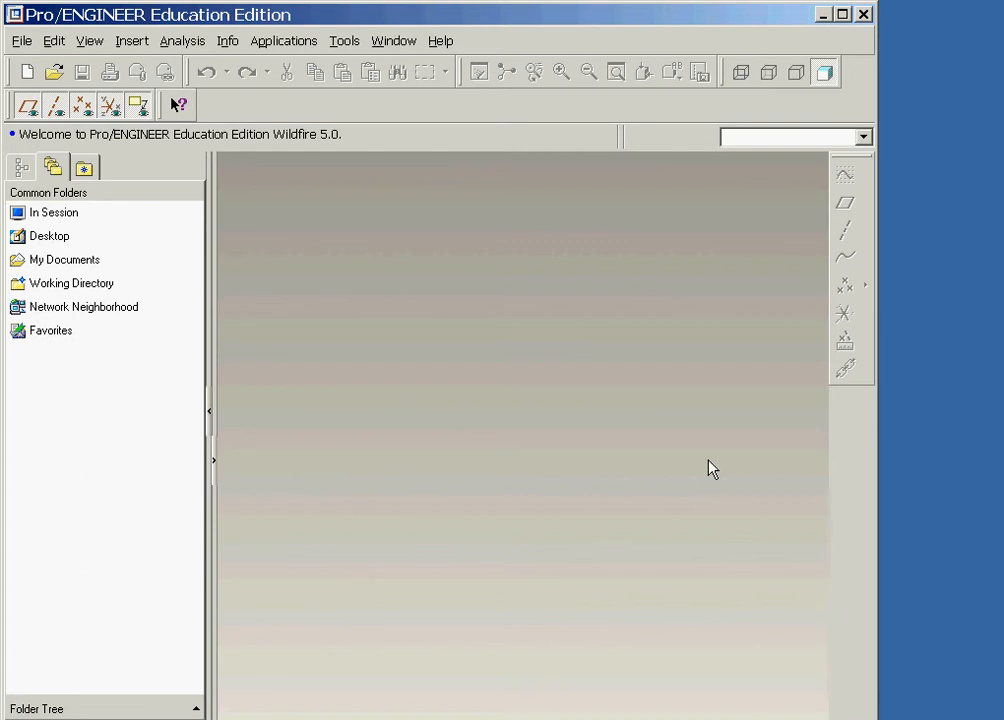
left_click(212, 418)
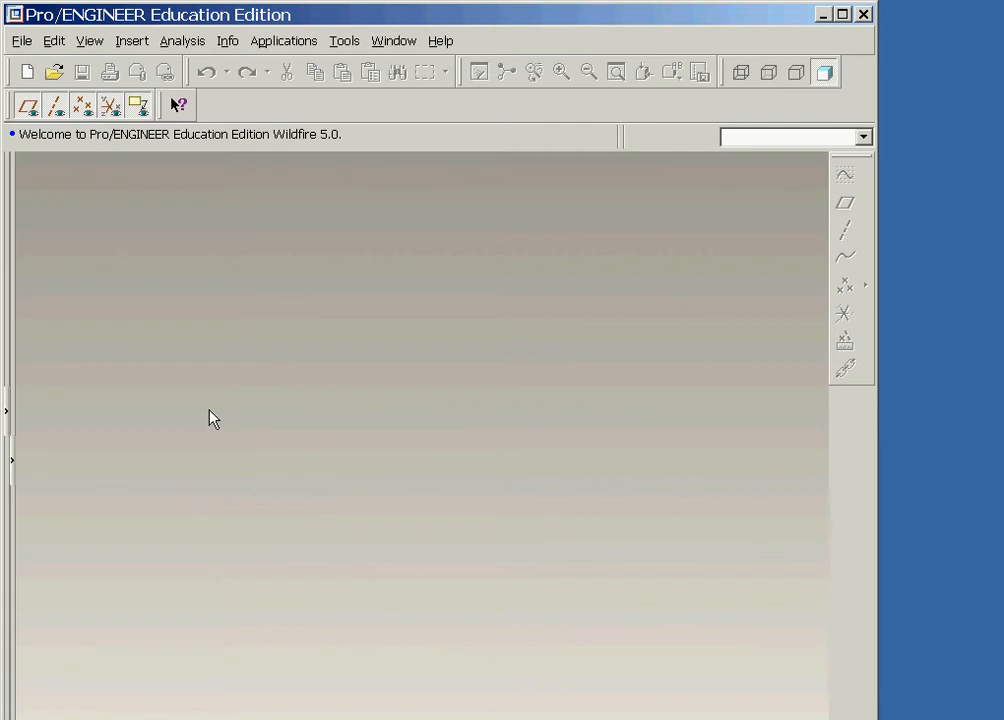
Create a solid part named block from the Empty template, and add the three default datum planes
left_click(27, 74)
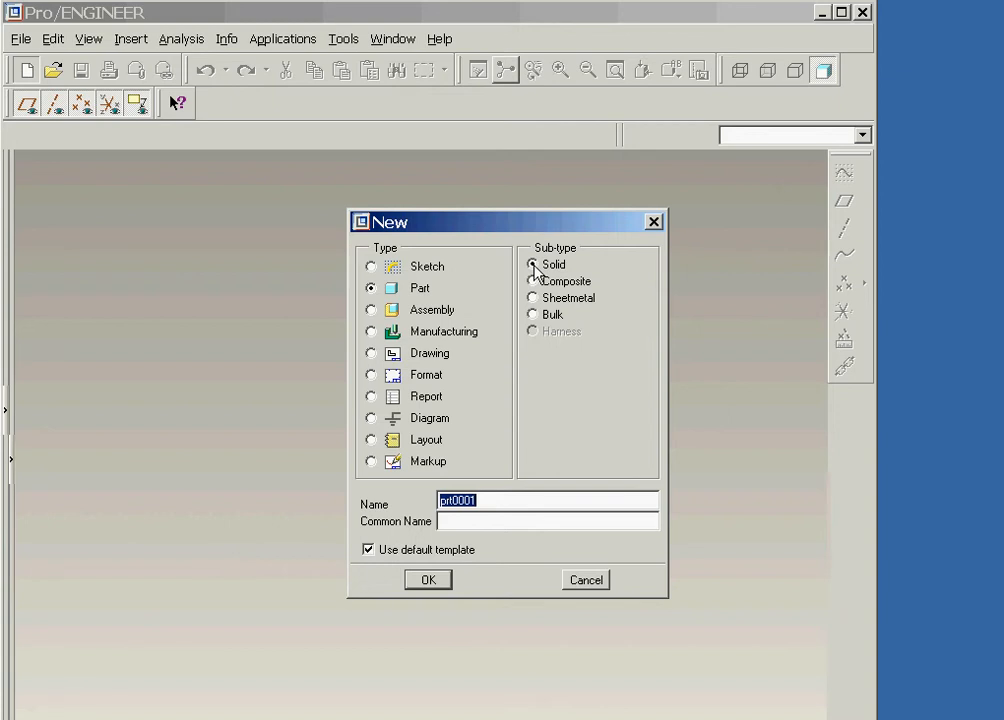
type("block")
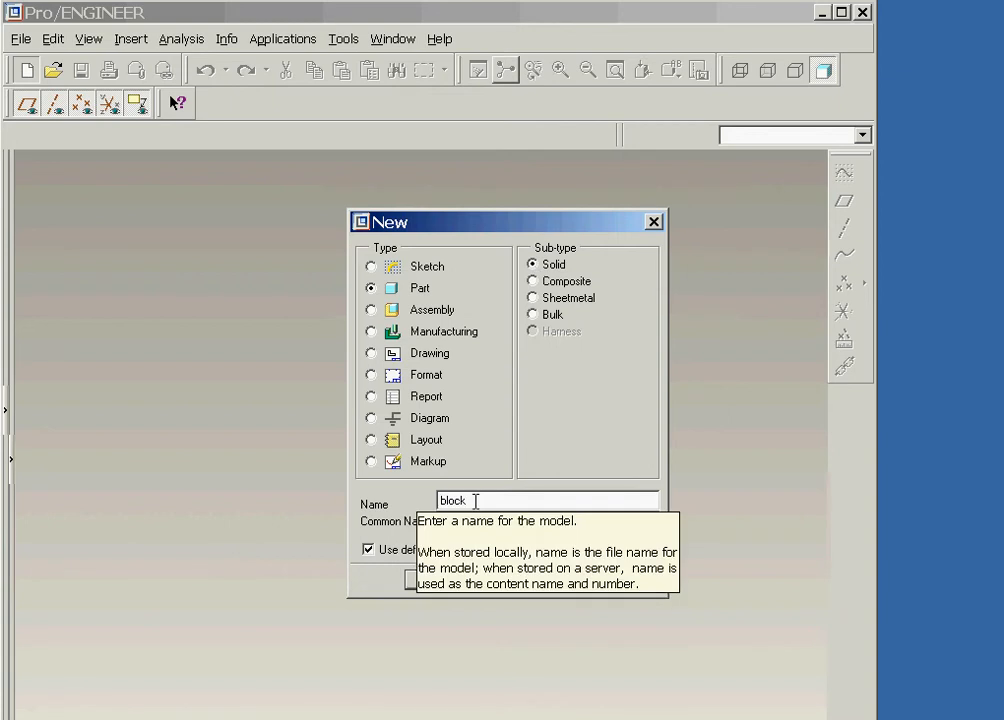
left_click(368, 549)
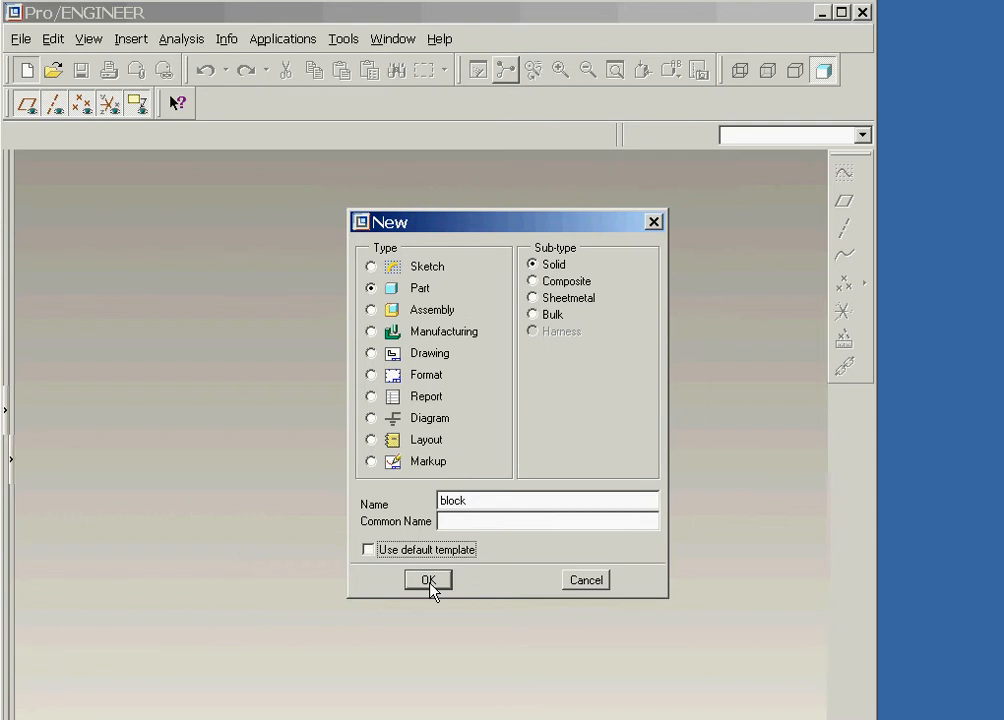
left_click(428, 582)
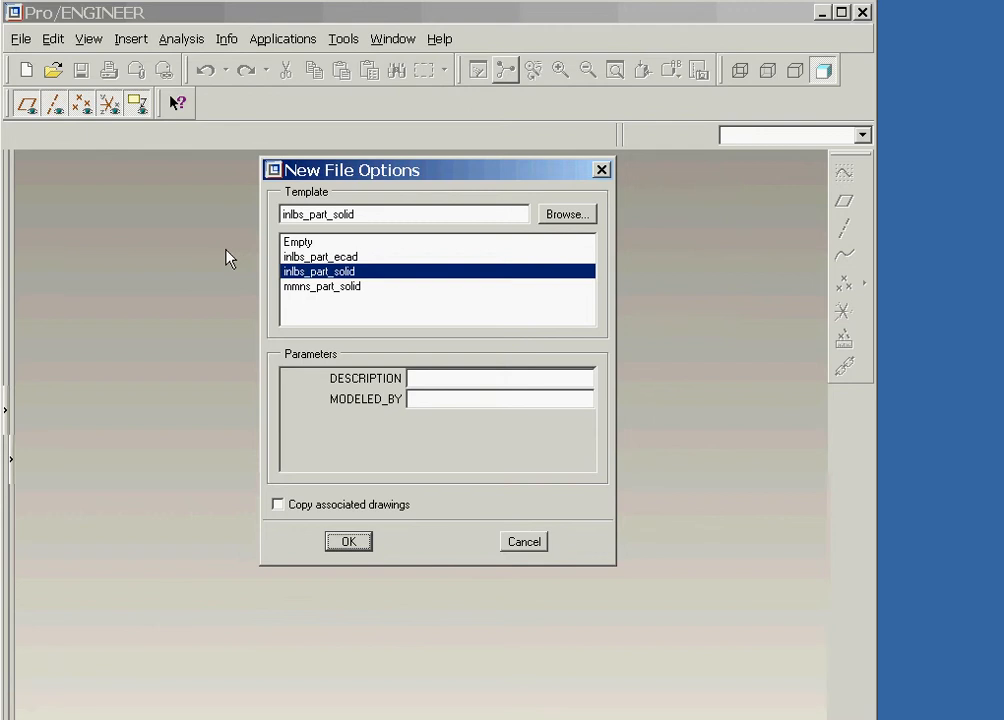
left_click(298, 242)
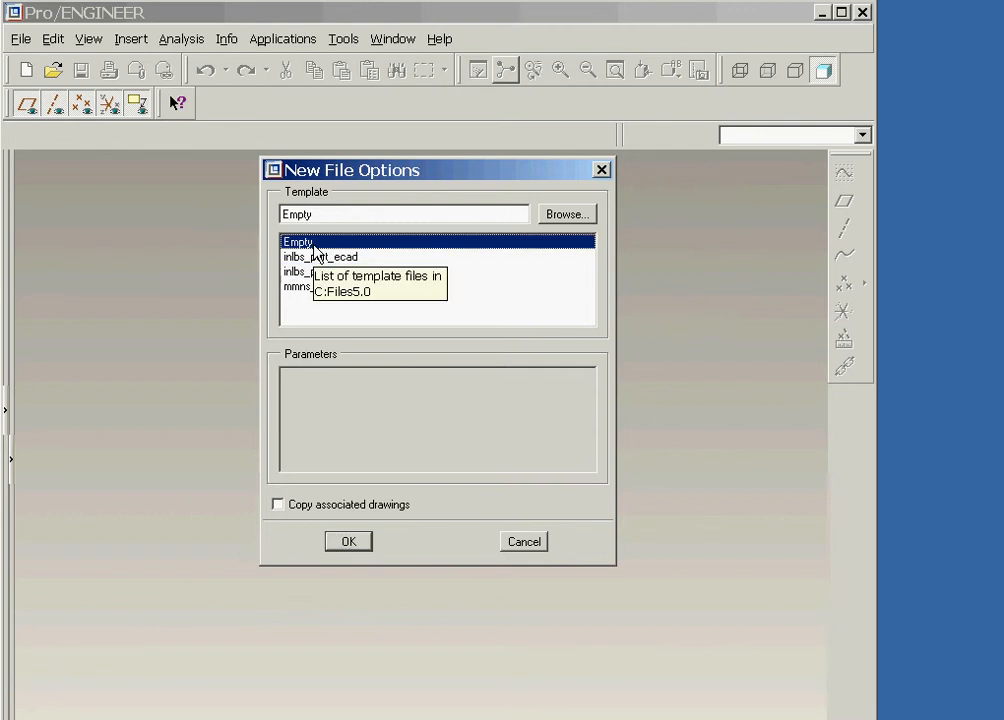
left_click(349, 542)
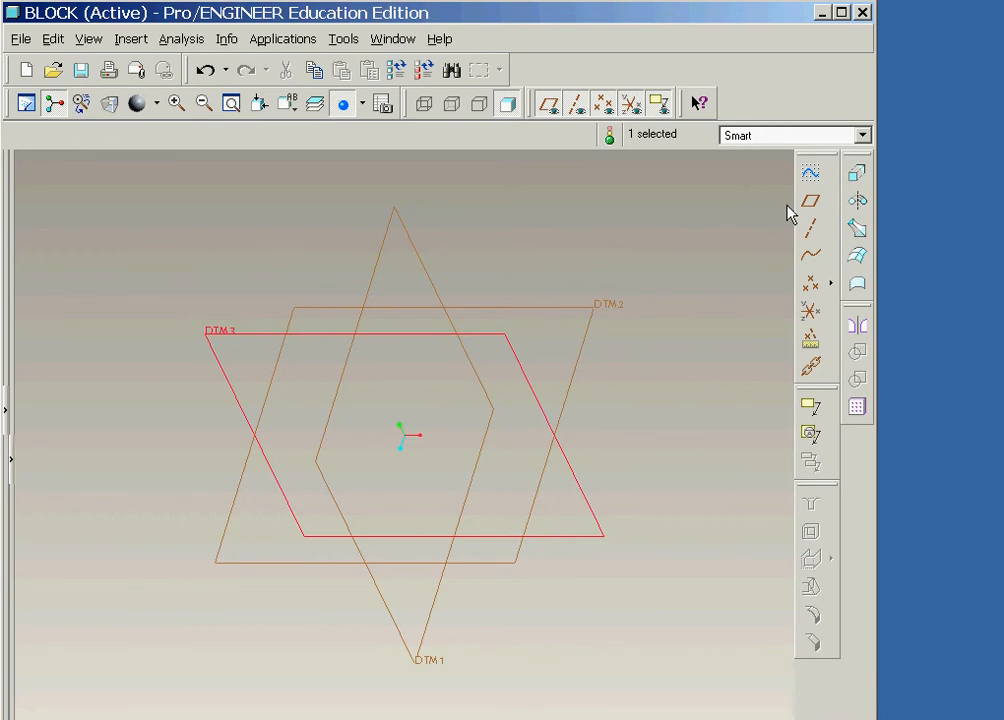
left_click(754, 230)
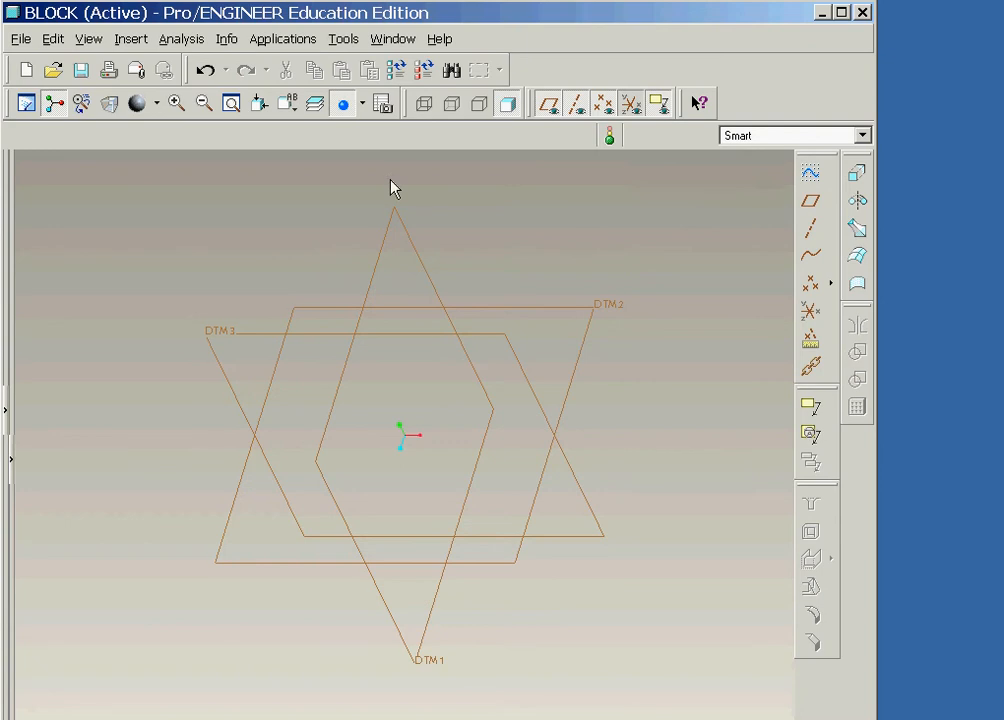
Orbit around the three datum planes and restore the Default Orientation
middle_click_drag(392, 188, 464, 196)
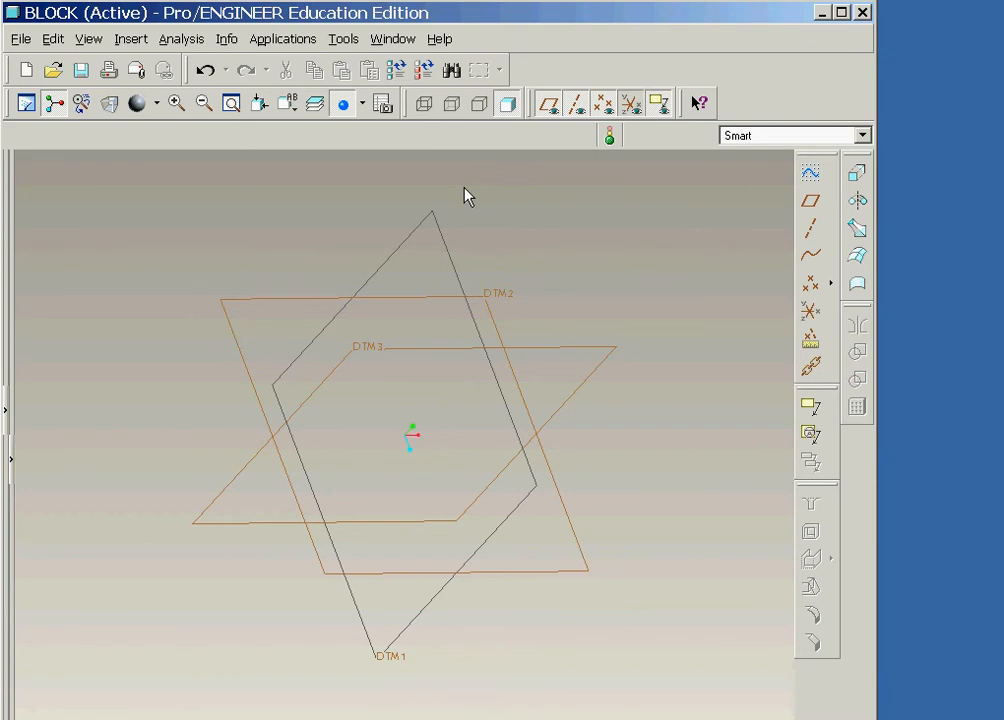
middle_click_drag(468, 196, 478, 196)
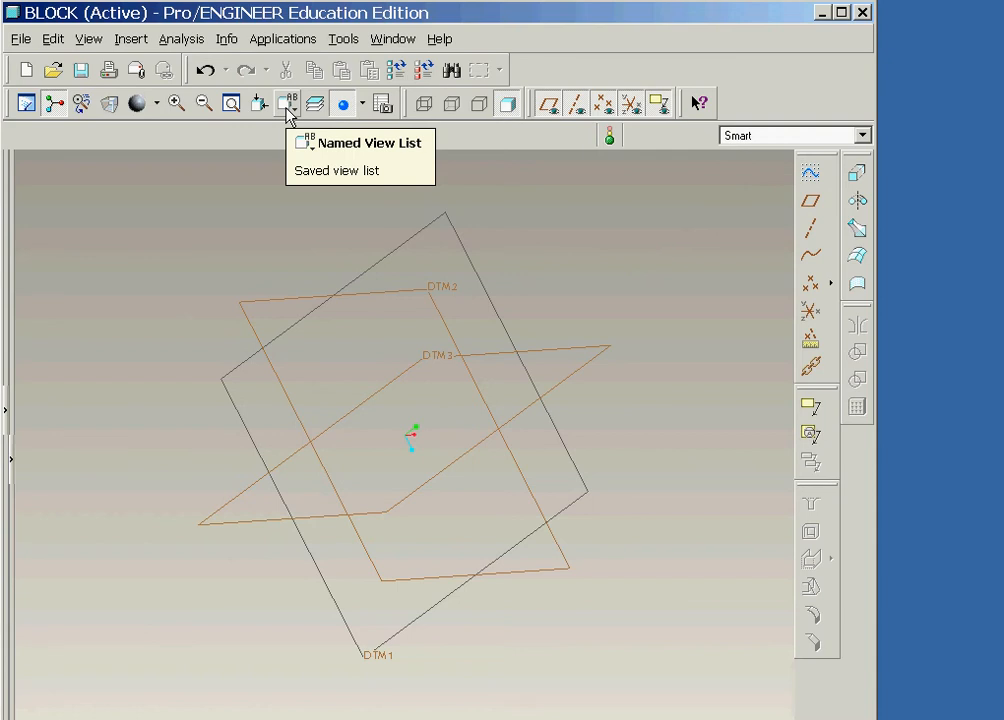
left_click(287, 106)
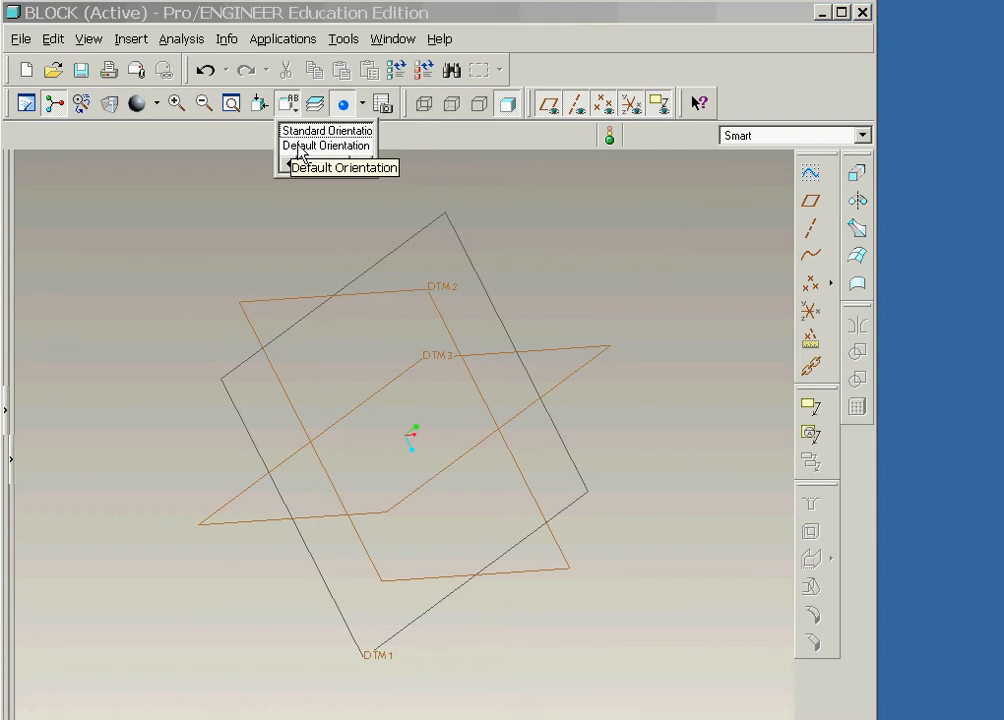
left_click(298, 146)
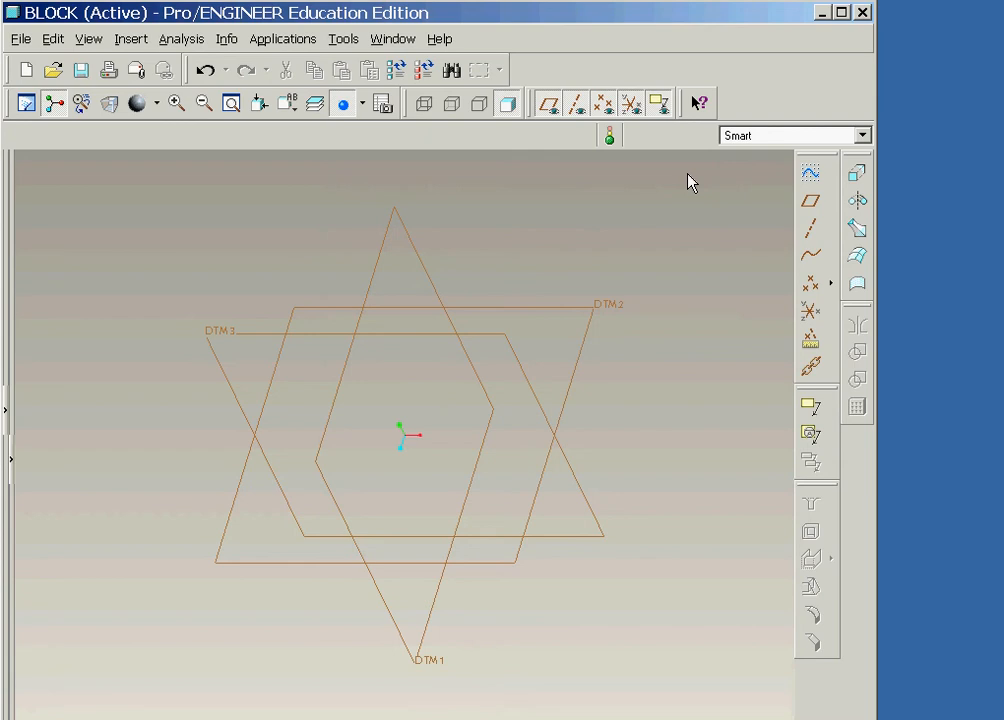
Turn the display of datum planes off and on again
left_click(548, 110)
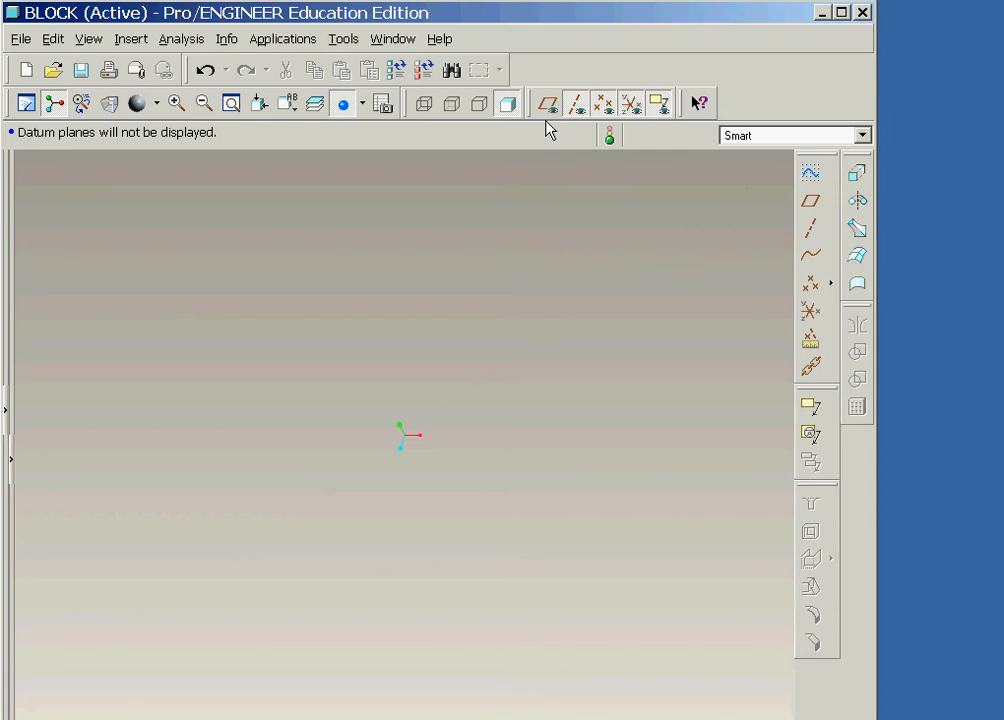
left_click(548, 104)
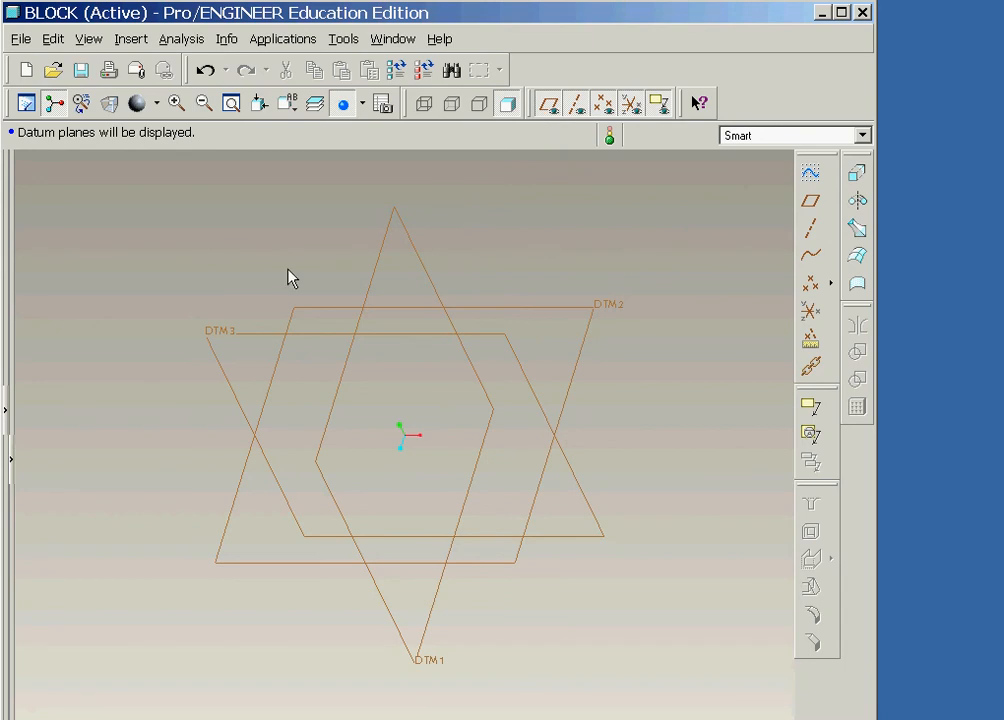
Start a sketch on datum plane DTM3, with DTM1 as the reference oriented to the Right
left_click(229, 340)
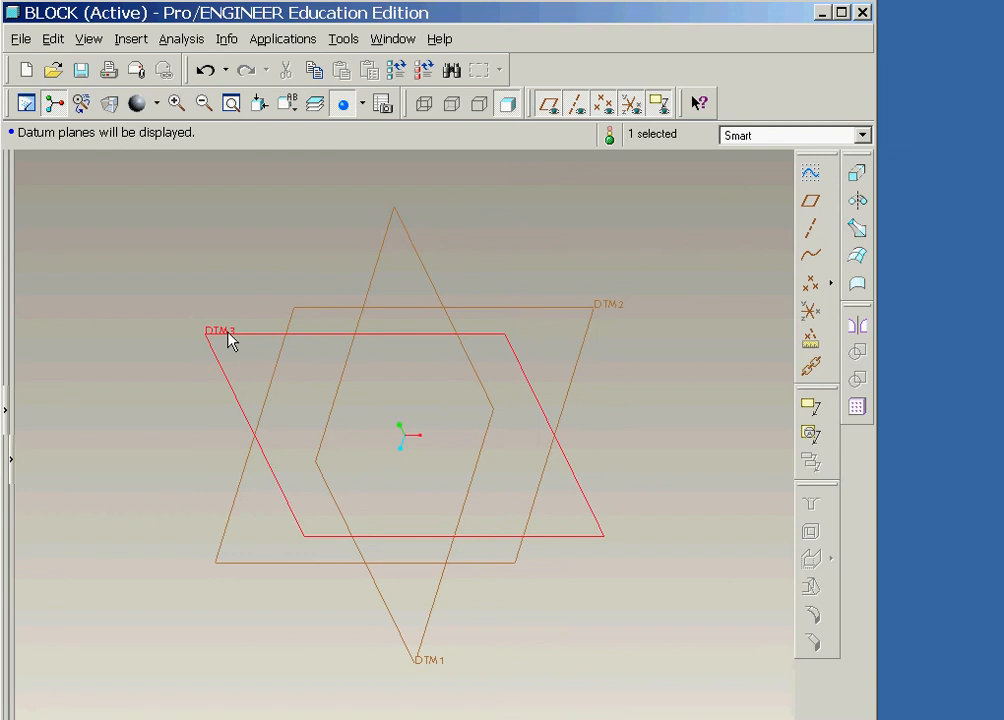
left_click(810, 176)
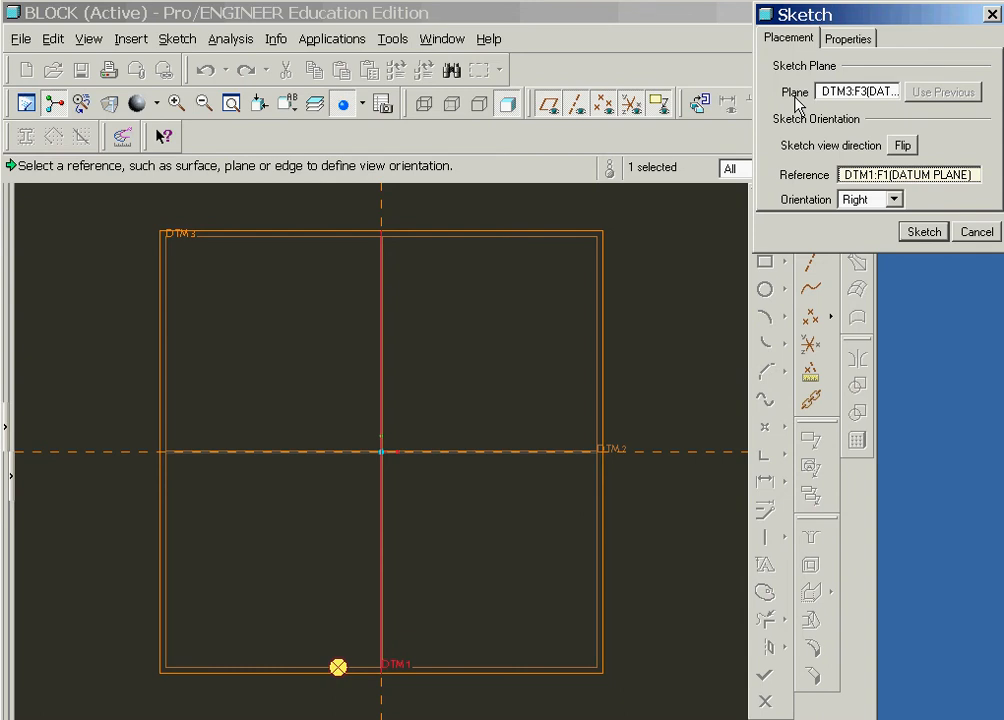
left_click(924, 232)
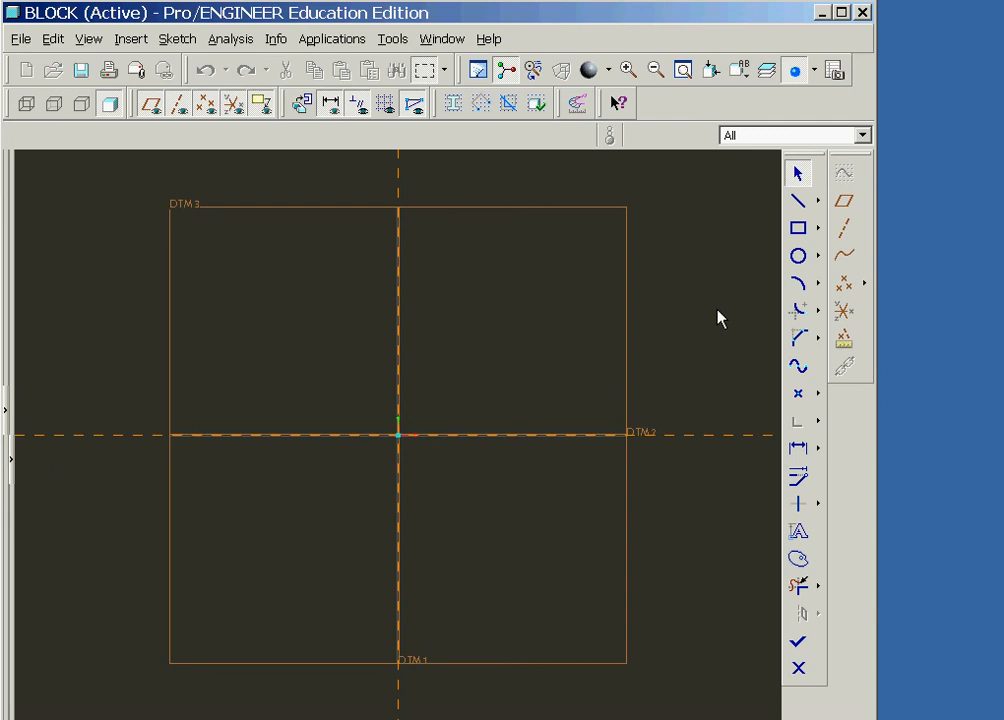
Draw a closed rectangle of lines up and right from the origin, about 168 wide and 184 high, and display section dimensions
left_click(799, 204)
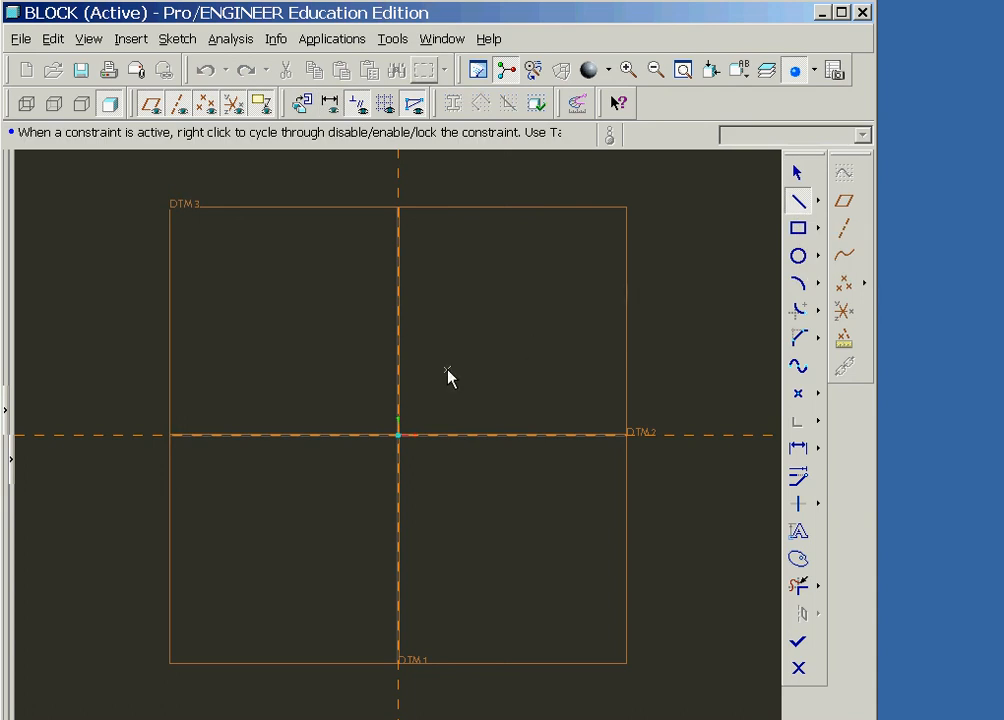
left_click(398, 436)
left_click(400, 270)
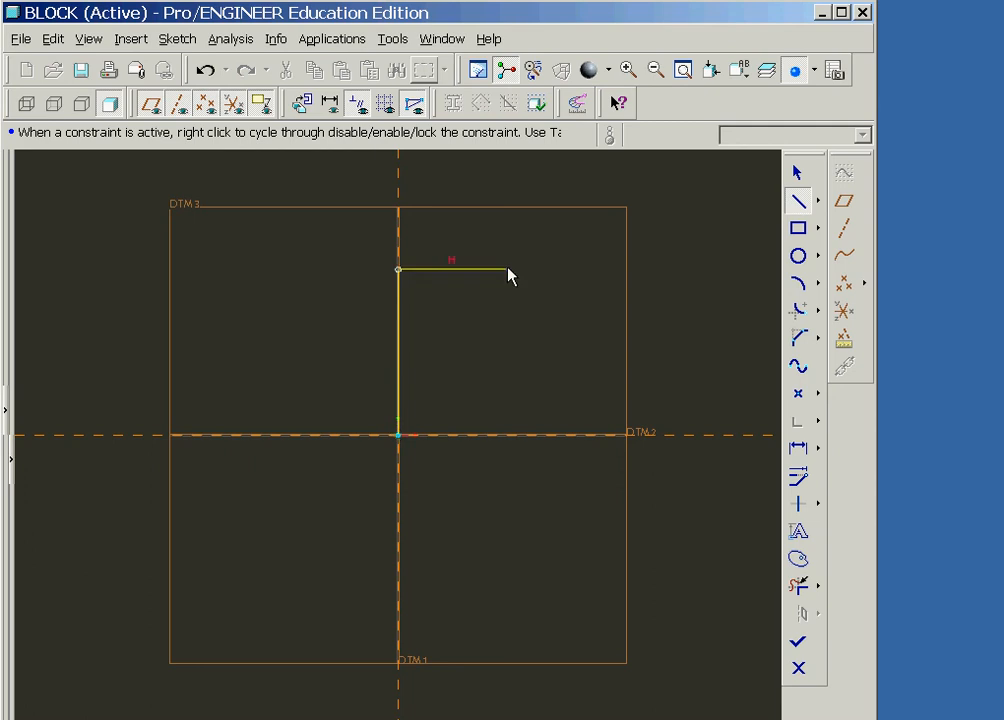
left_click(548, 269)
left_click(549, 434)
left_click(549, 435)
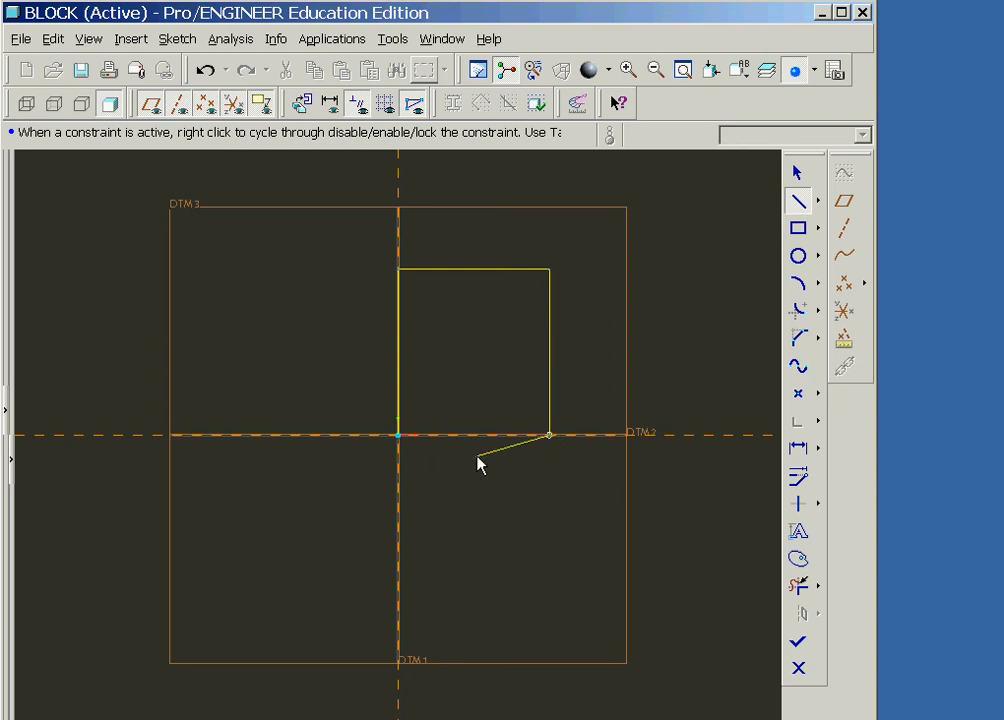
left_click(398, 436)
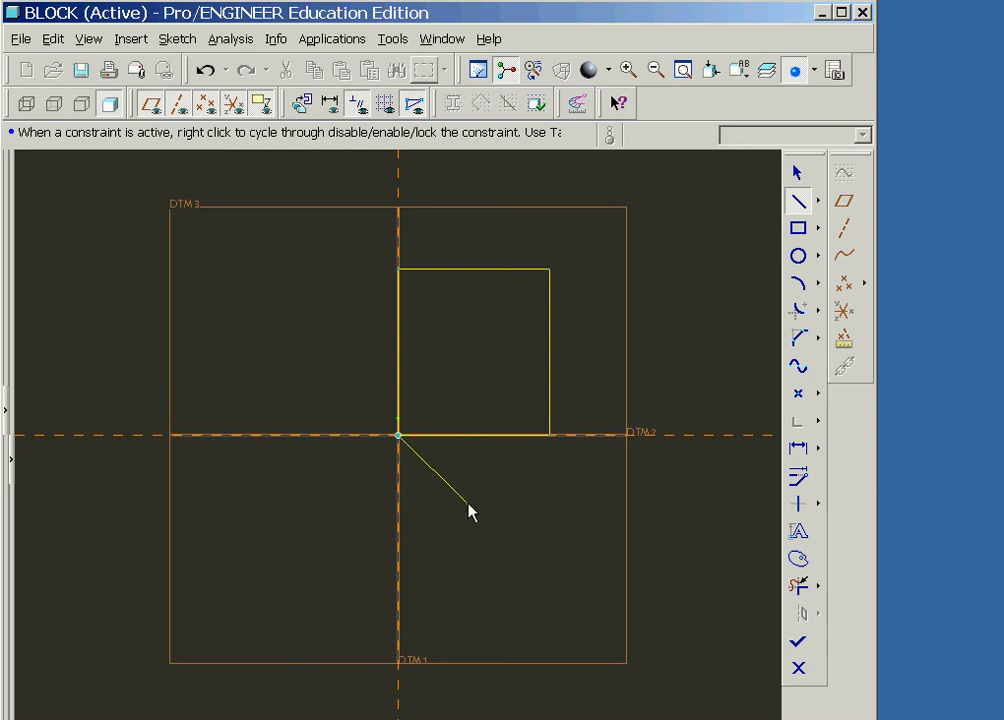
left_click(331, 103)
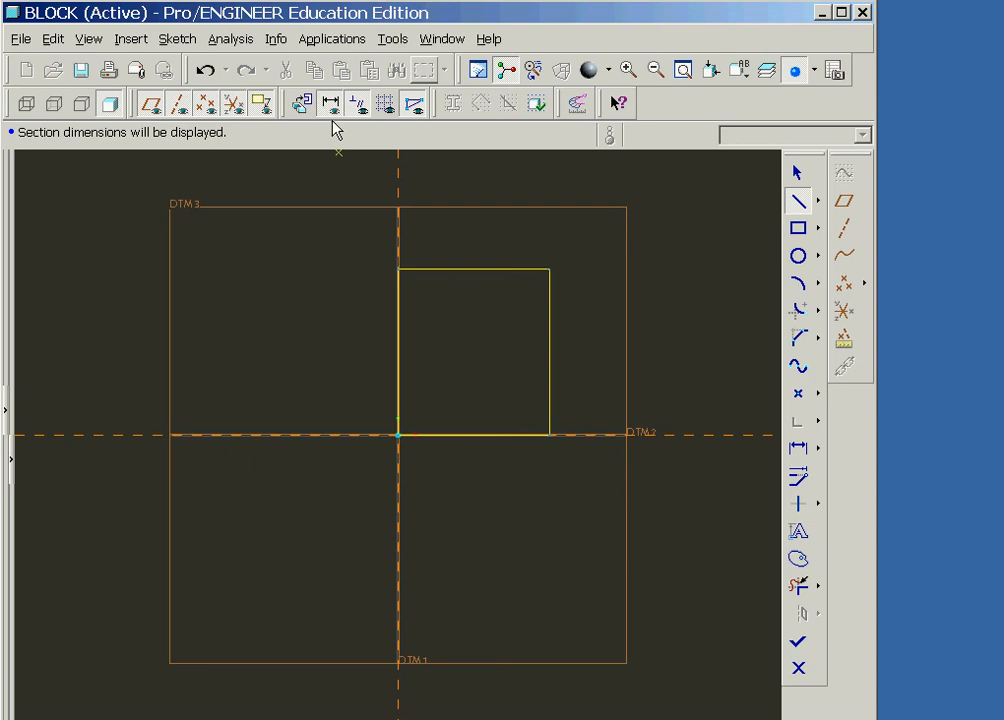
key("Escape")
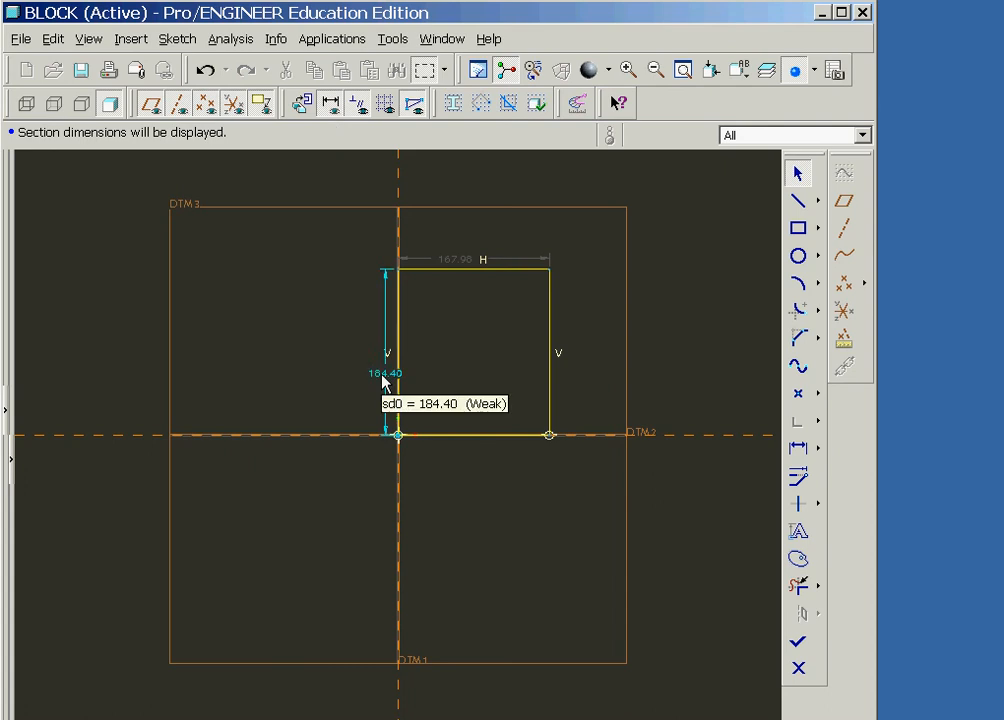
Set the rectangle's height to 30 and its width to 20
double_click(382, 381)
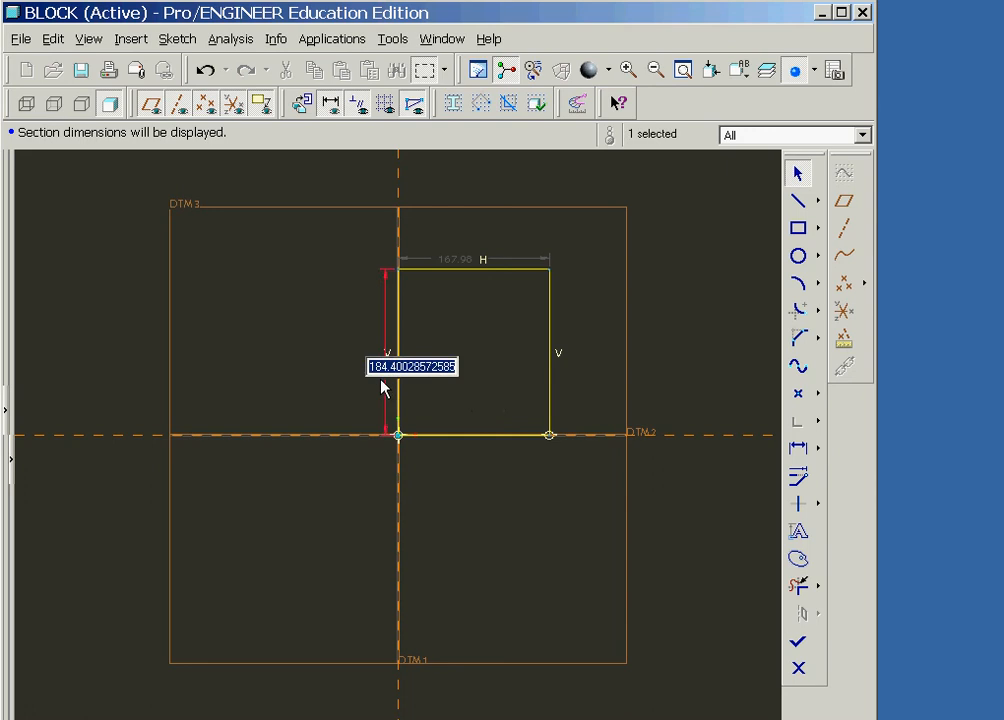
type("30")
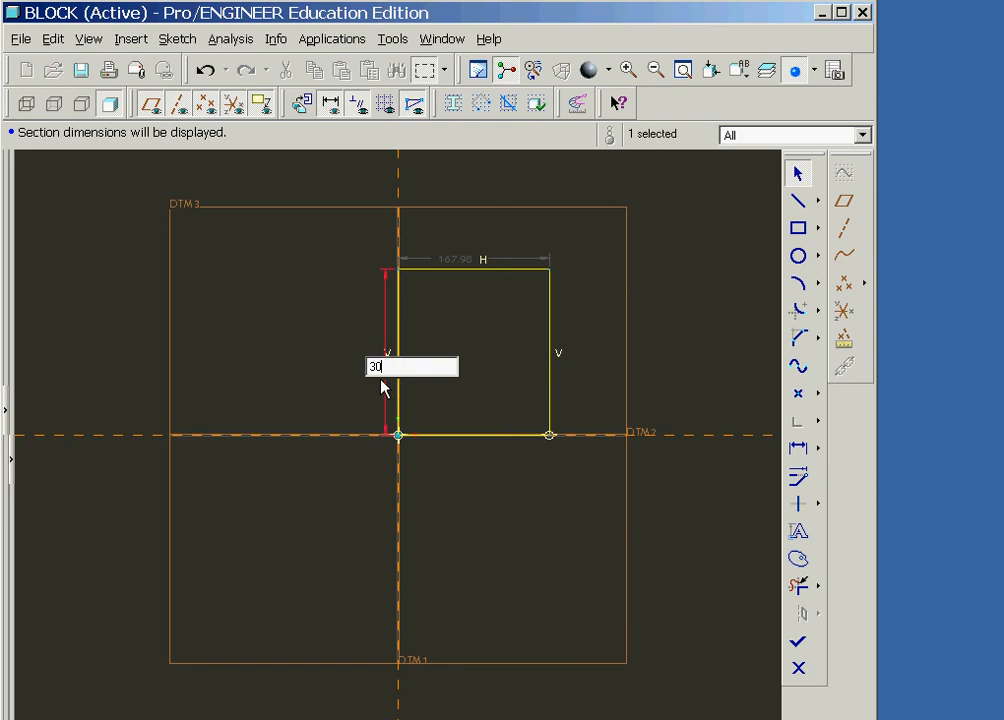
key("Return")
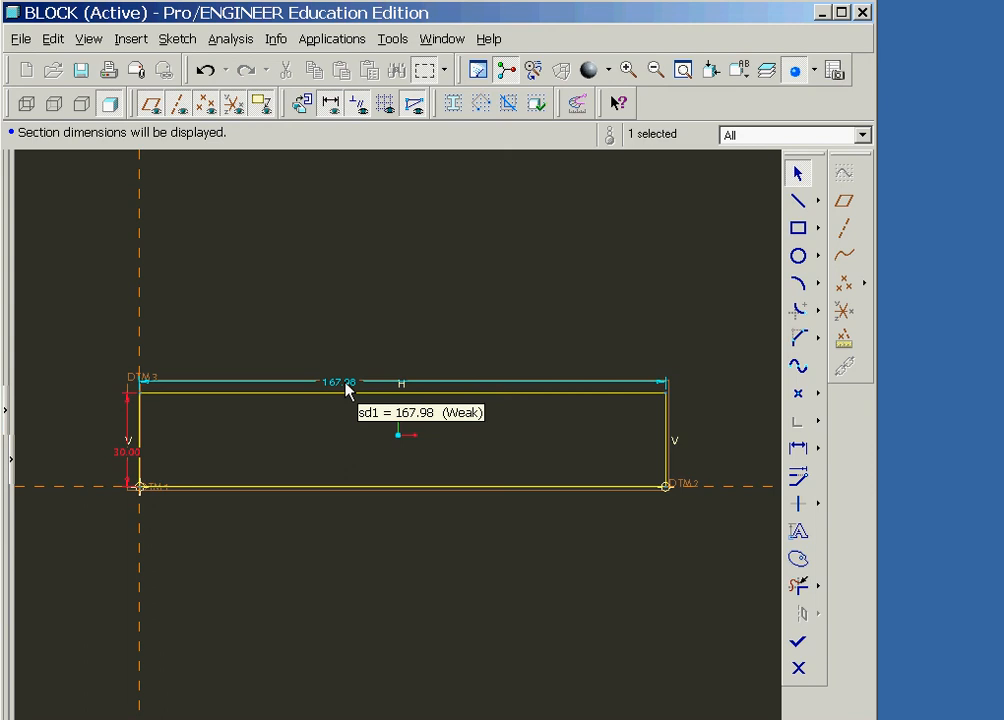
double_click(347, 386)
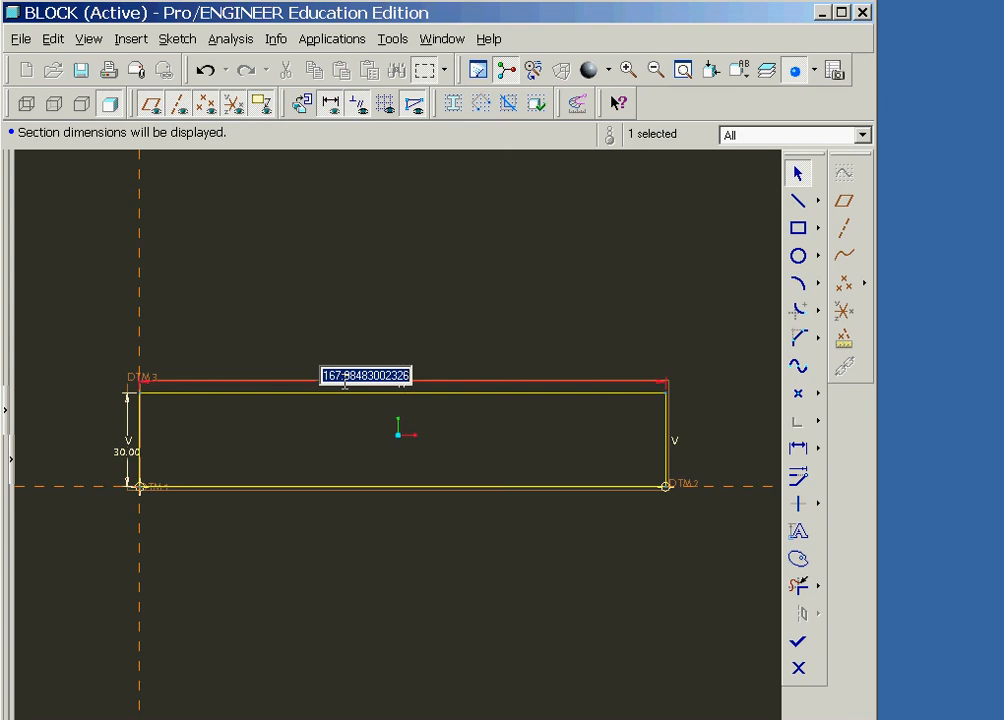
type("20")
key("Return")
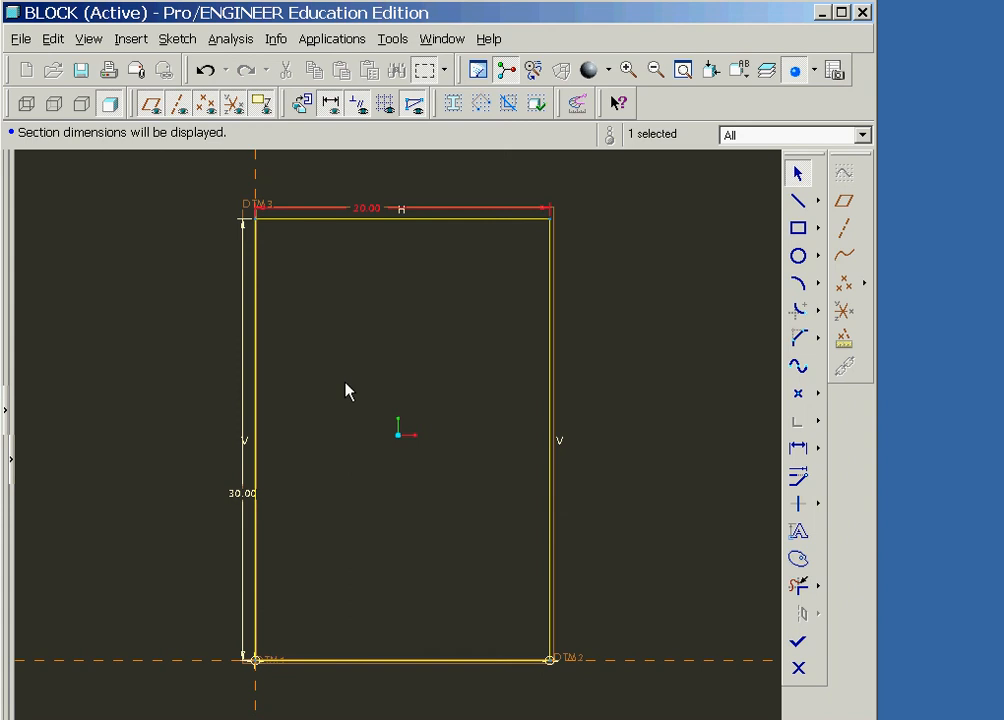
Round the rectangle's two upper corners with fillets, radius about 4.8 on the right and about 3.3 on the left
left_click(799, 312)
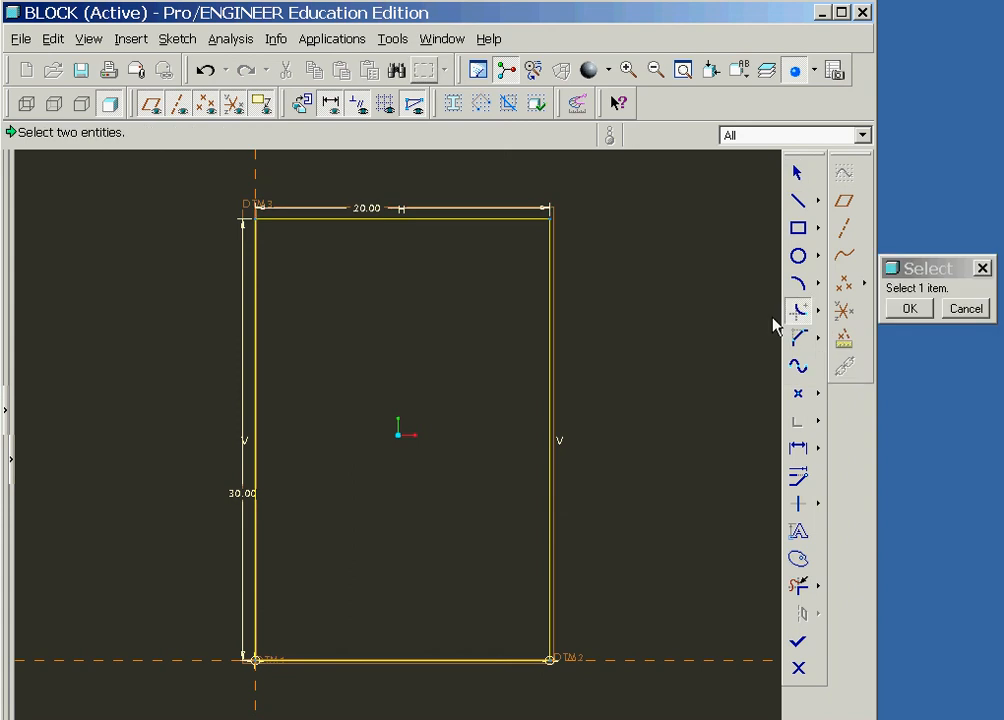
left_click(550, 297)
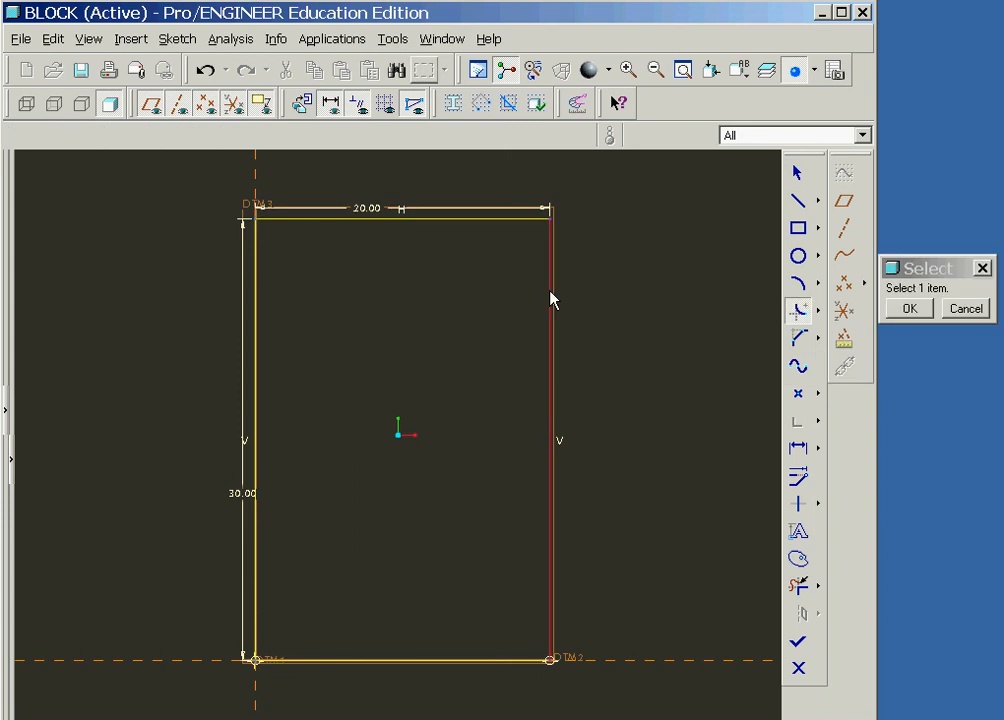
left_click(466, 228)
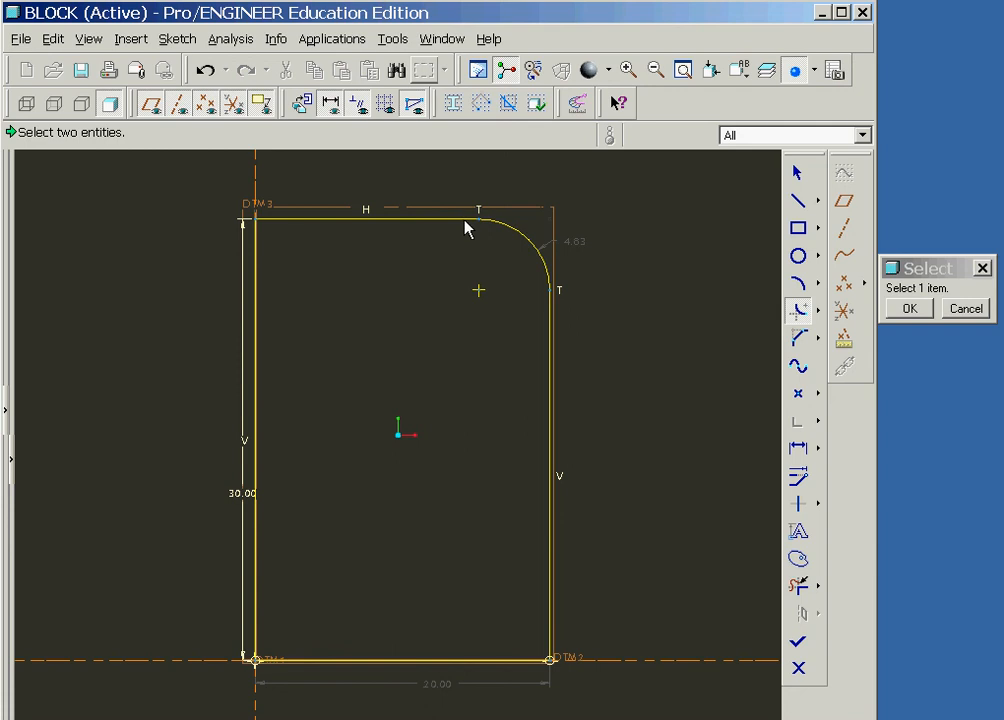
left_click(257, 282)
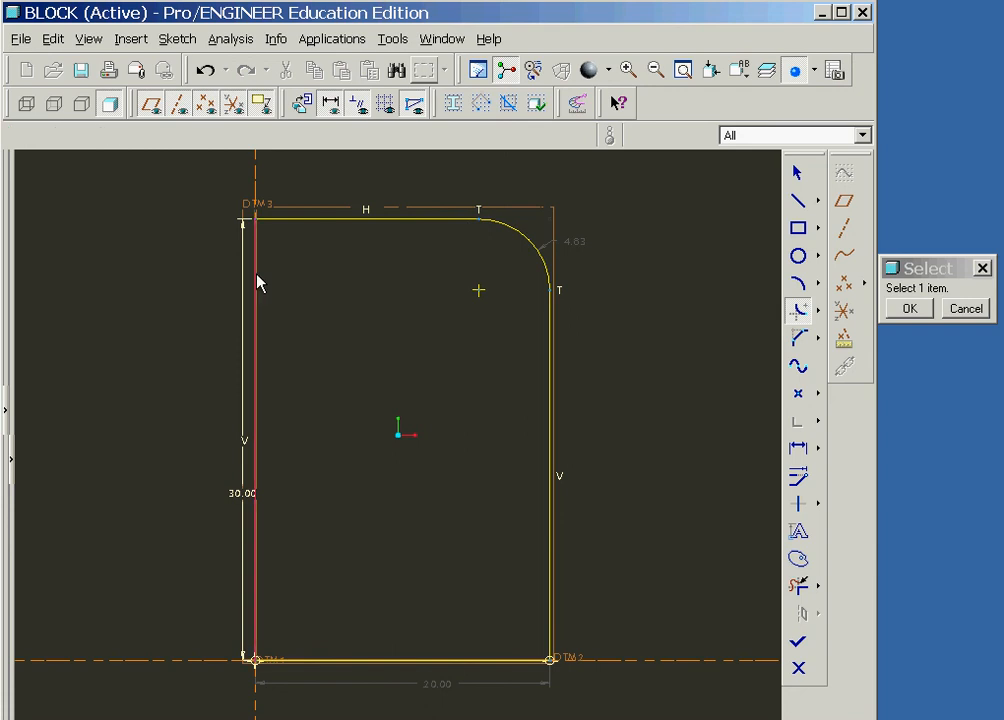
left_click(306, 218)
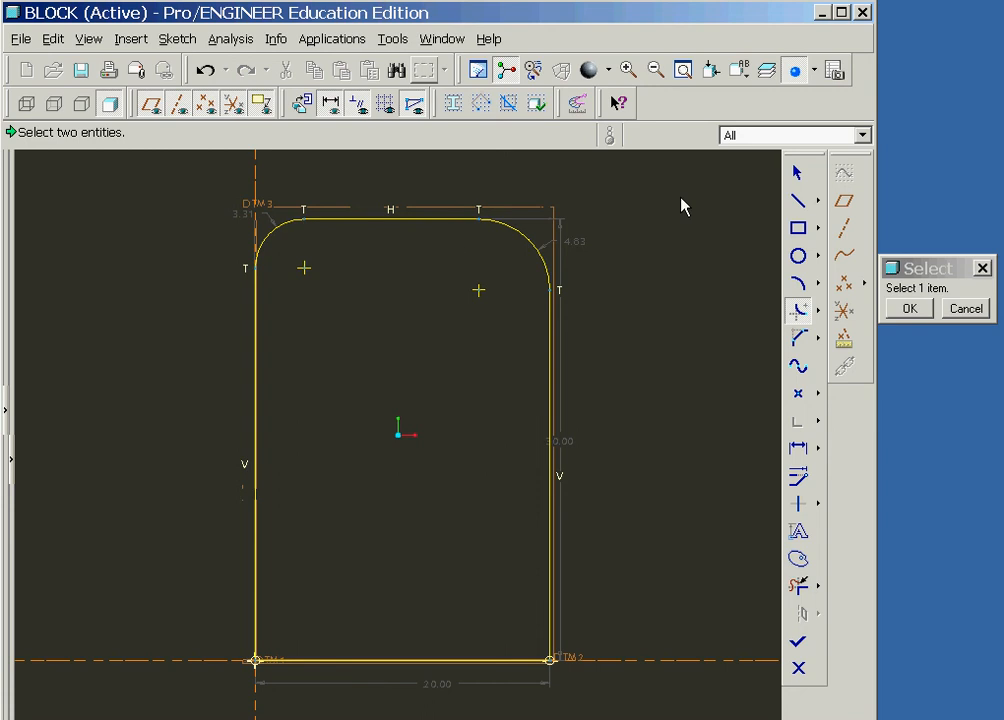
left_click(797, 176)
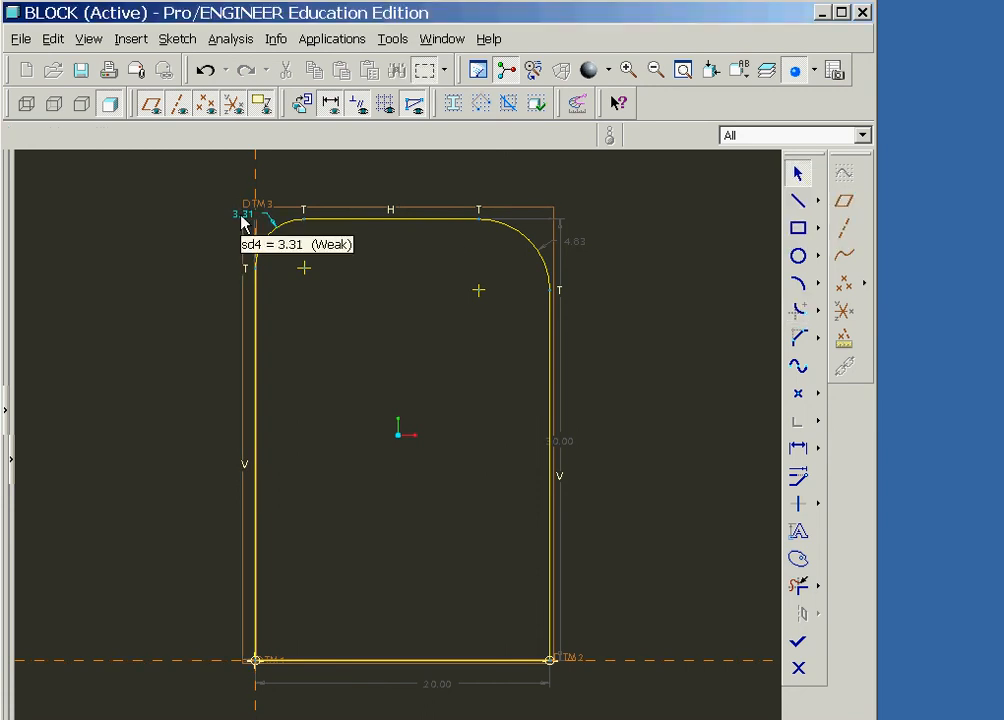
Set the upper-left fillet radius to 5 and the upper-right one to 10, and finish the sketch
double_click(242, 216)
type("5")
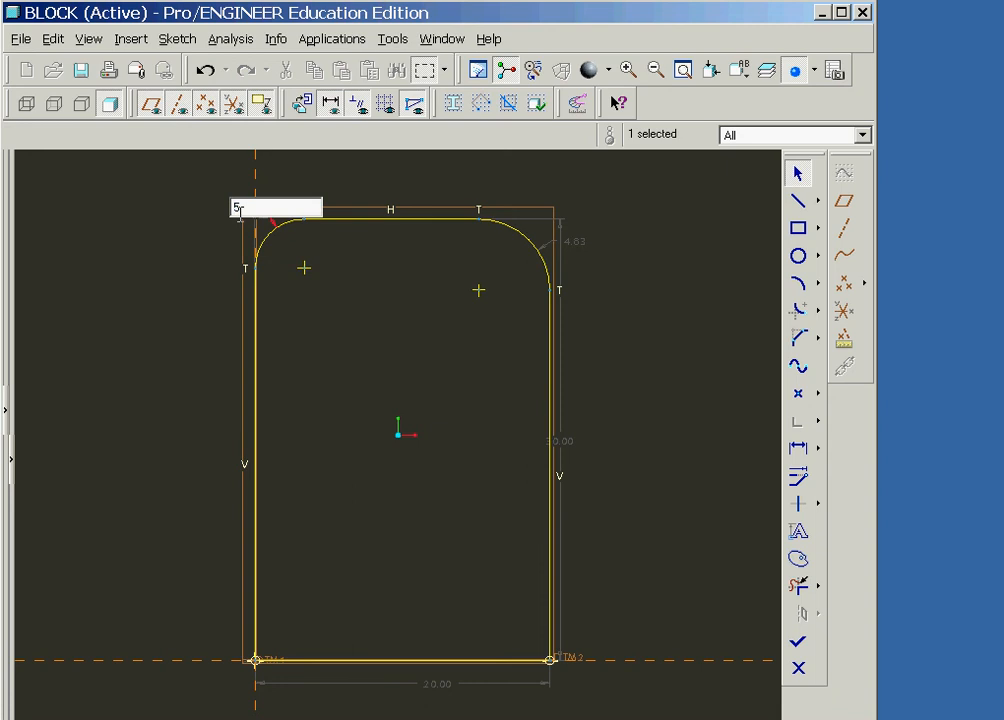
key("Return")
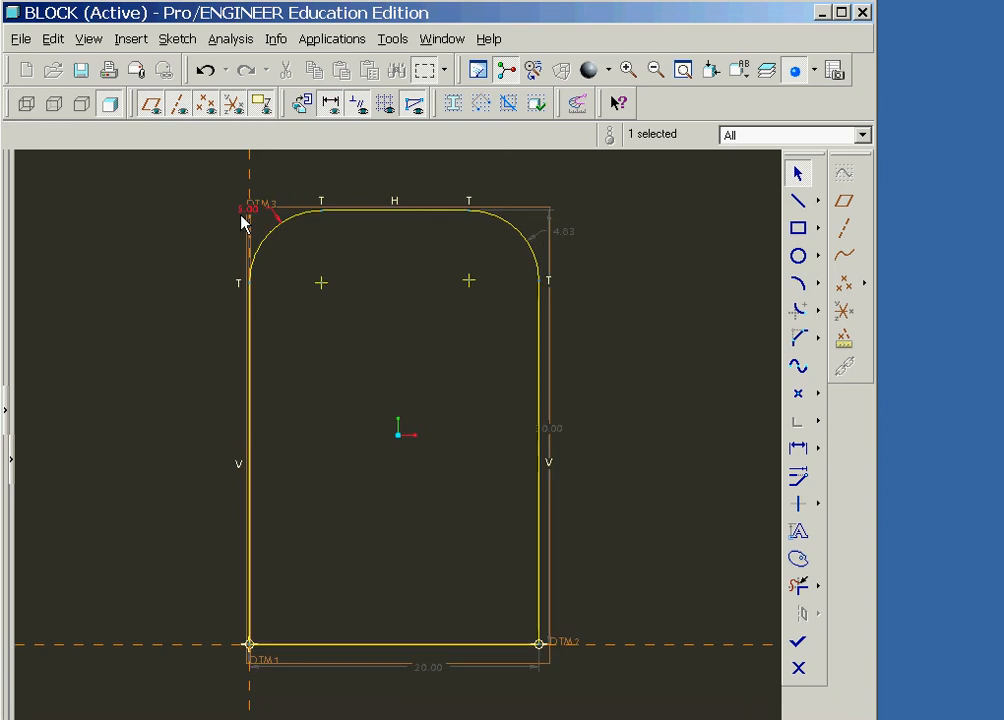
double_click(565, 233)
type("10")
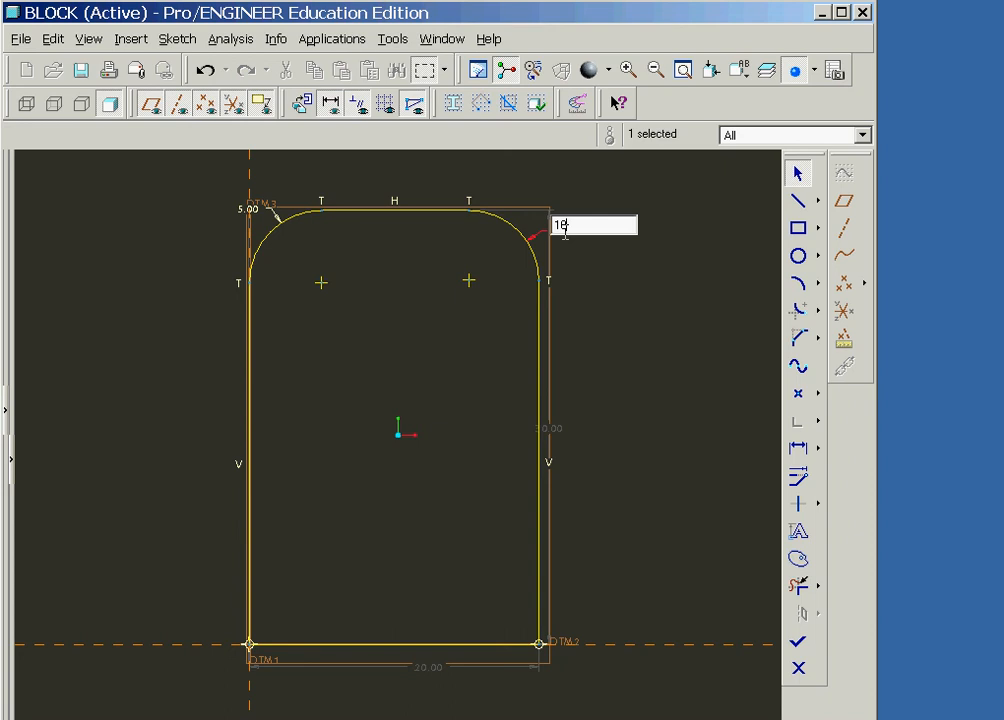
key("Return")
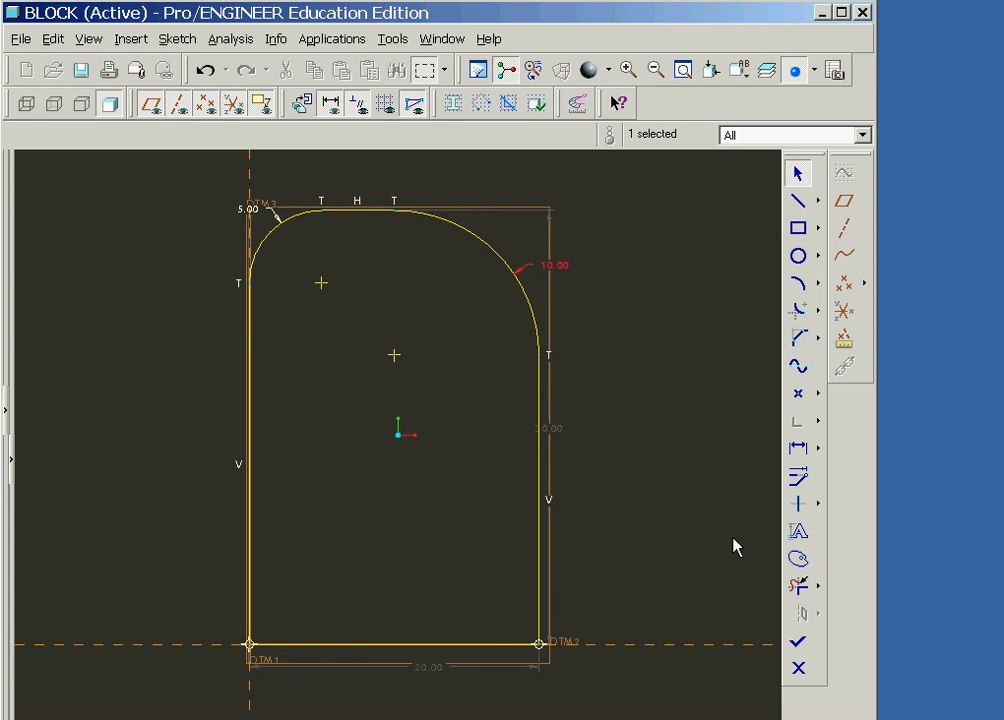
left_click(798, 643)
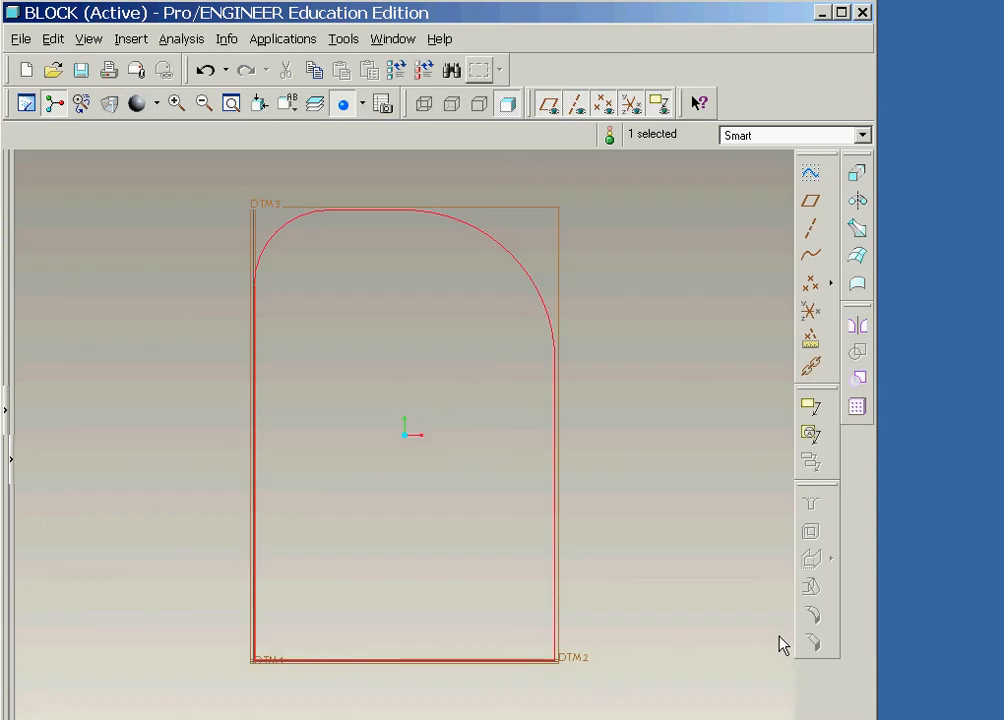
Start a solid extrusion of the finished profile sketch and set its depth to 30
left_click(857, 178)
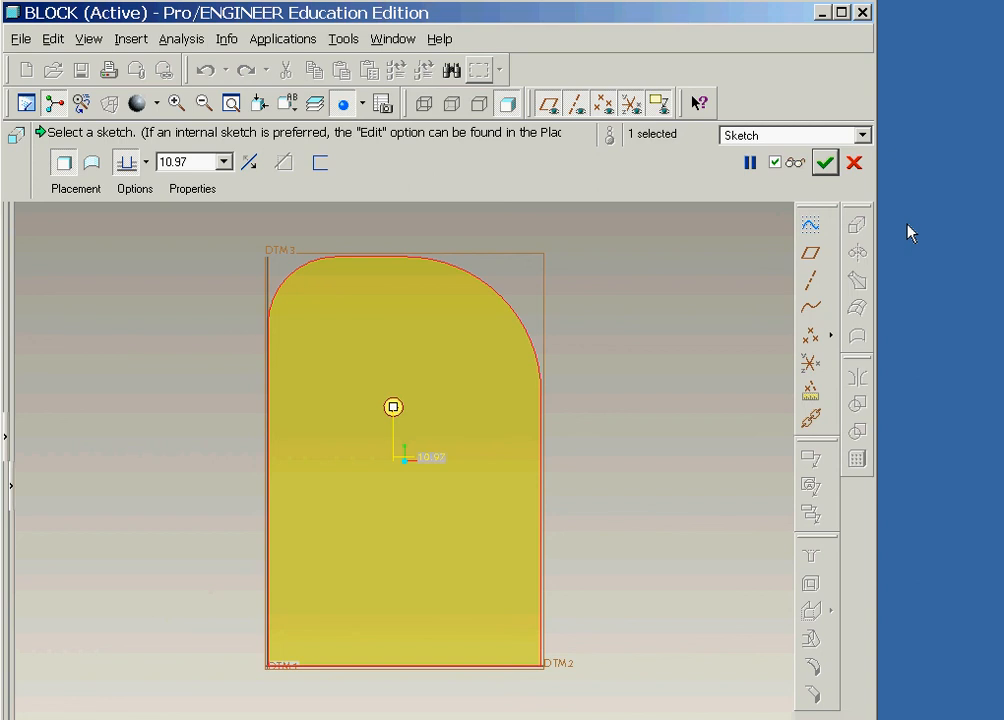
middle_click_drag(785, 248, 713, 281)
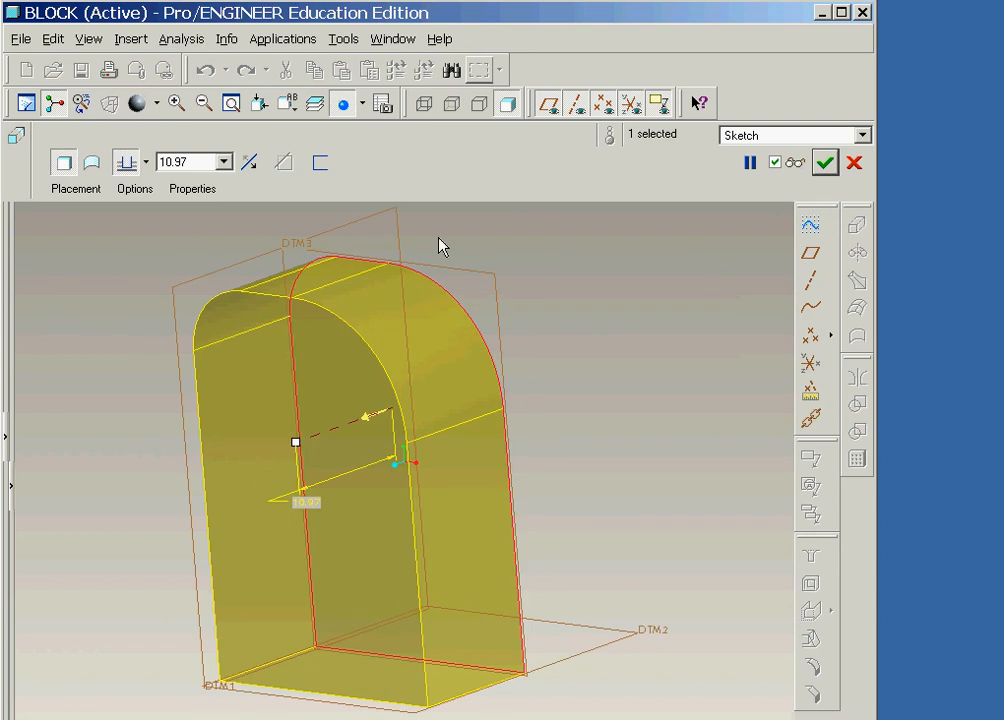
left_click(194, 162)
type("30")
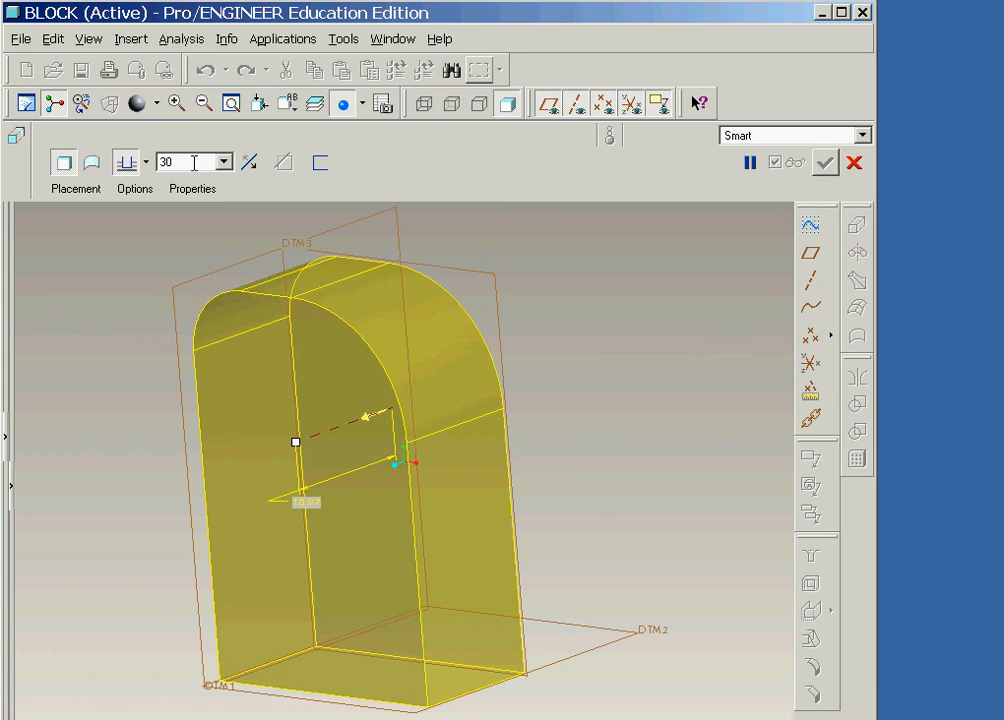
key("Return")
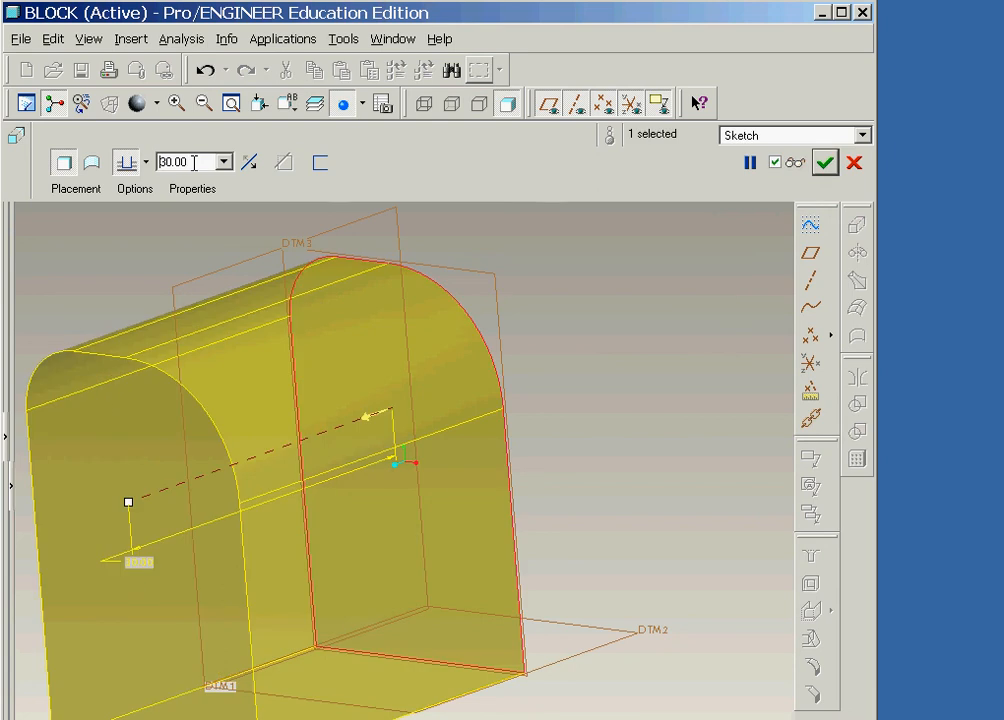